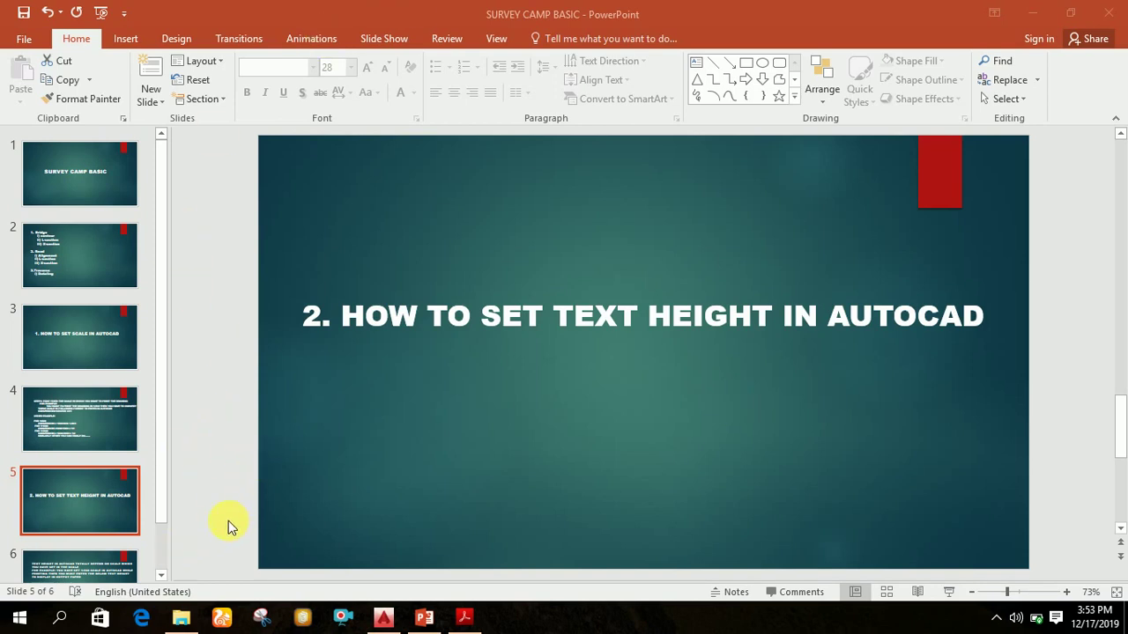
Display PowerPoint slide 6 with the text-height formula (2 × scale ÷ 1000) and examples.
{"action": "left_click", "coordinate": [106, 570]}
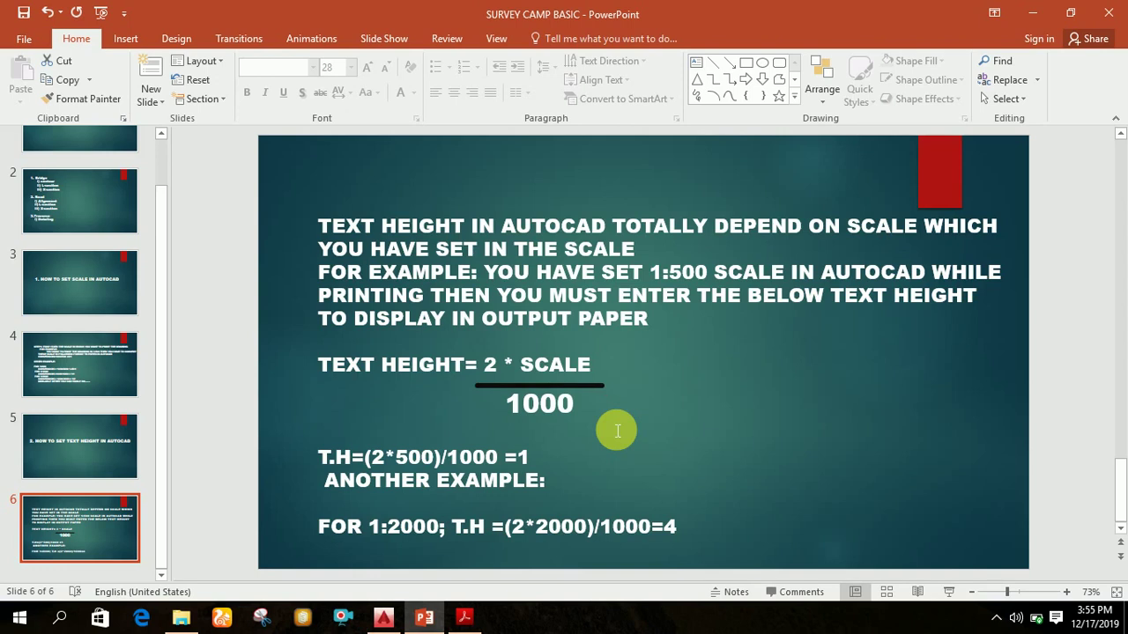
Move AutoCAD from the layout to model space and start the Single Line text command.
{"action": "left_click", "coordinate": [388, 619]}
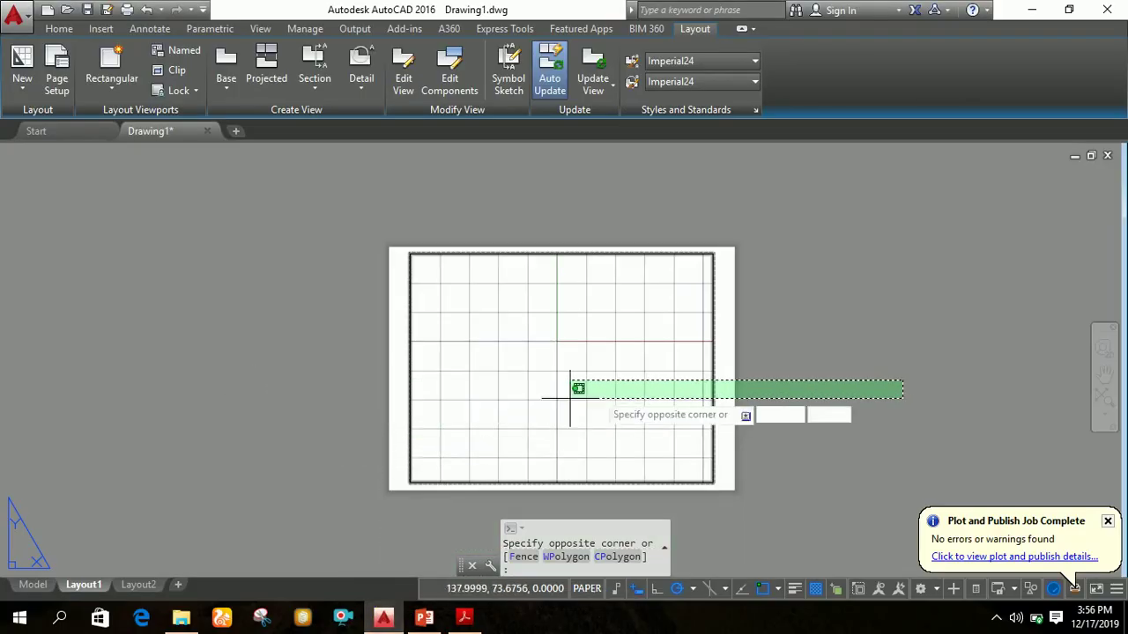
{"action": "left_click", "coordinate": [839, 350]}
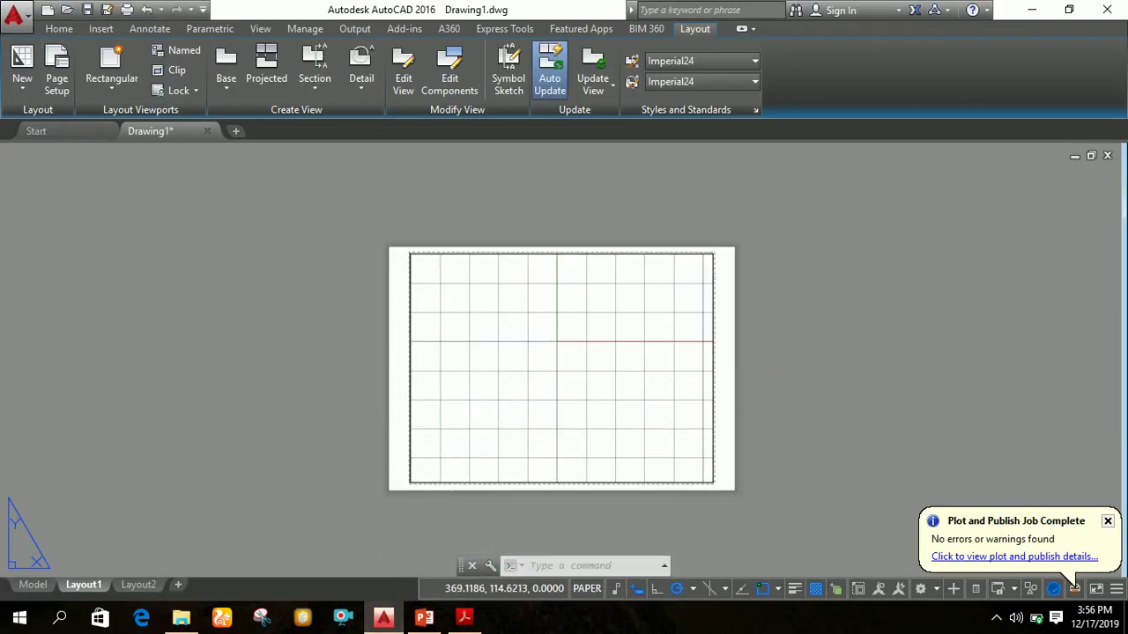
{"action": "left_click", "coordinate": [36, 585]}
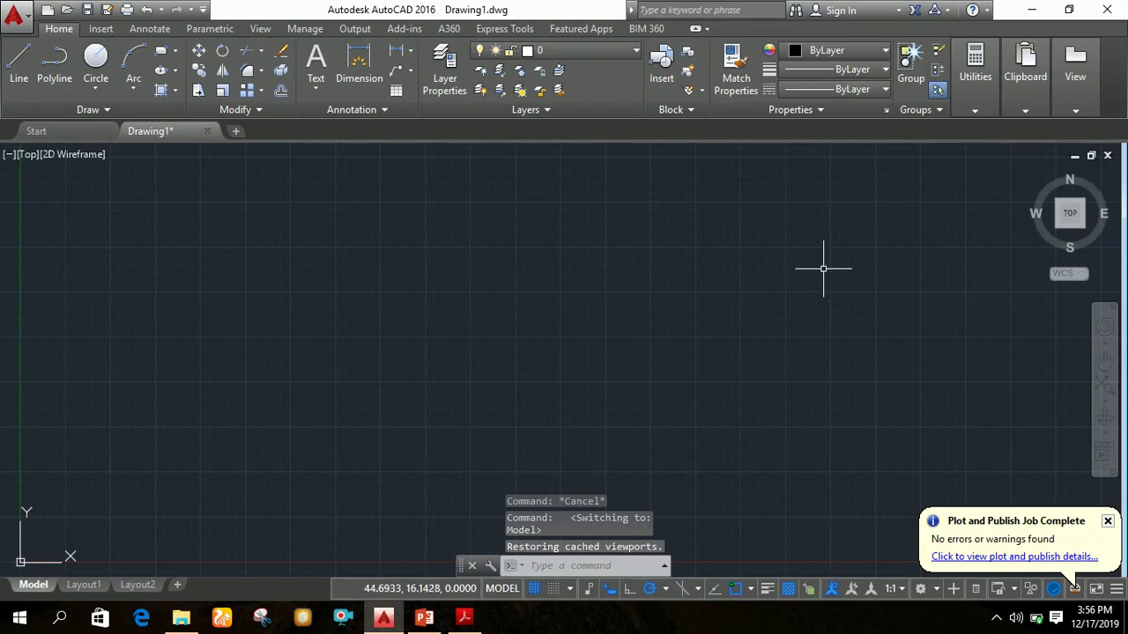
{"action": "left_click", "coordinate": [310, 88]}
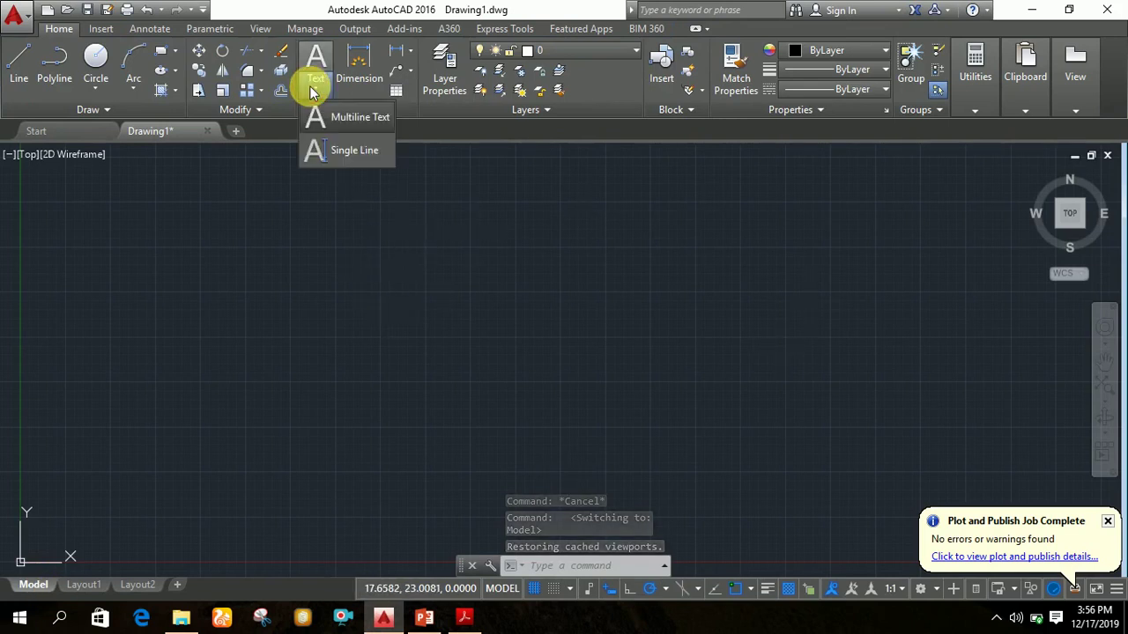
{"action": "left_click", "coordinate": [340, 151]}
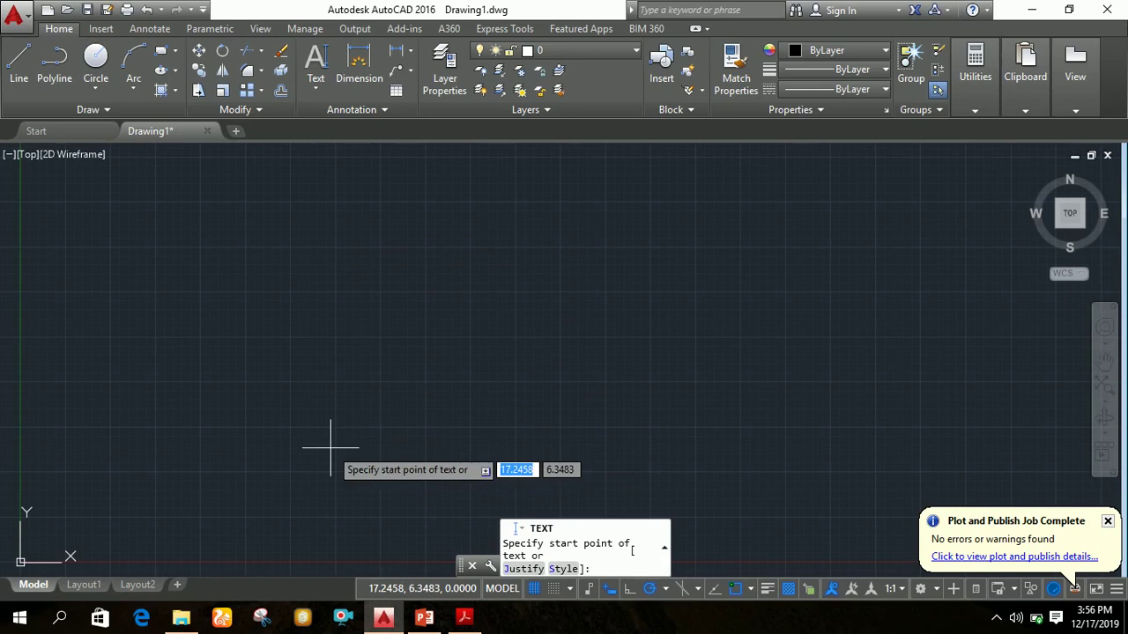
Pick the text start point, with height 1 and rotation 0.
{"action": "left_click", "coordinate": [358, 420]}
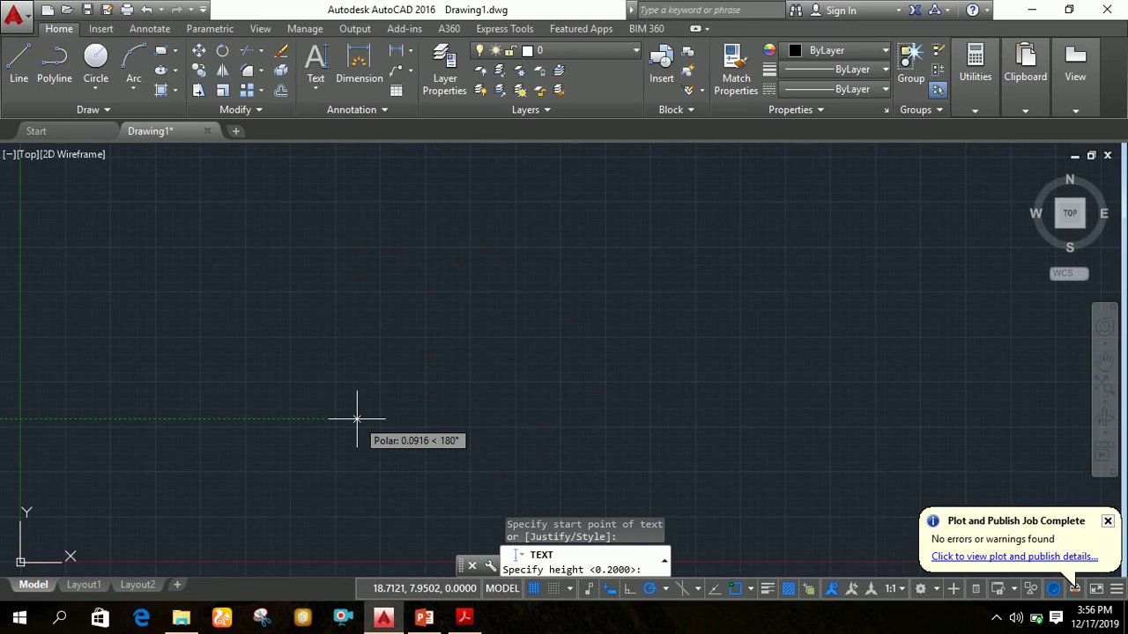
{"action": "type", "text": "1"}
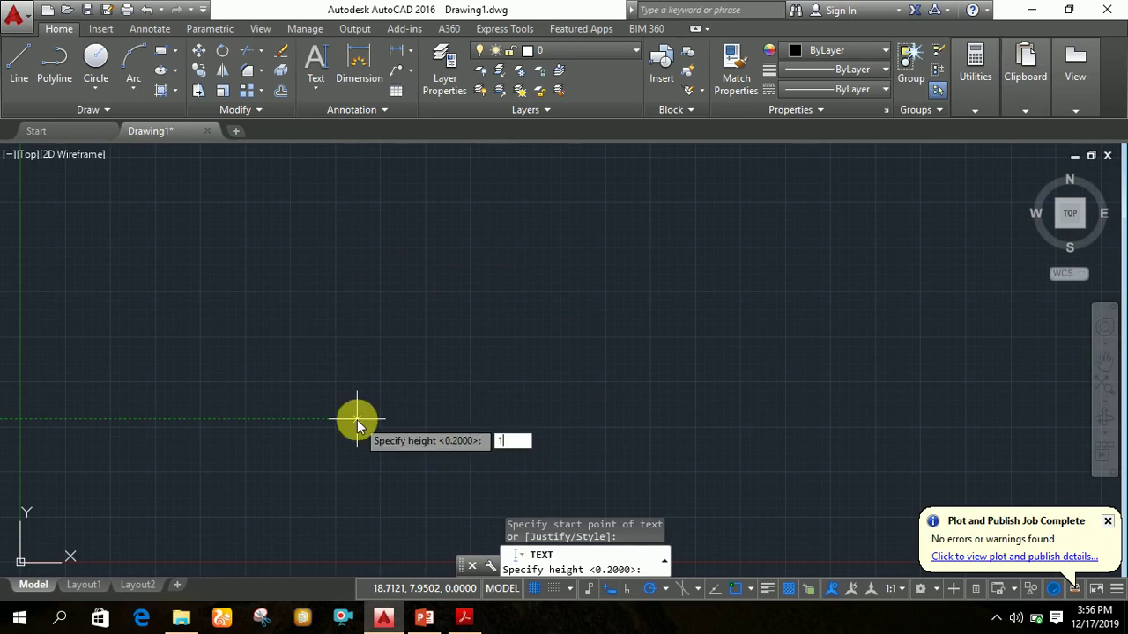
{"action": "key", "text": "Return"}
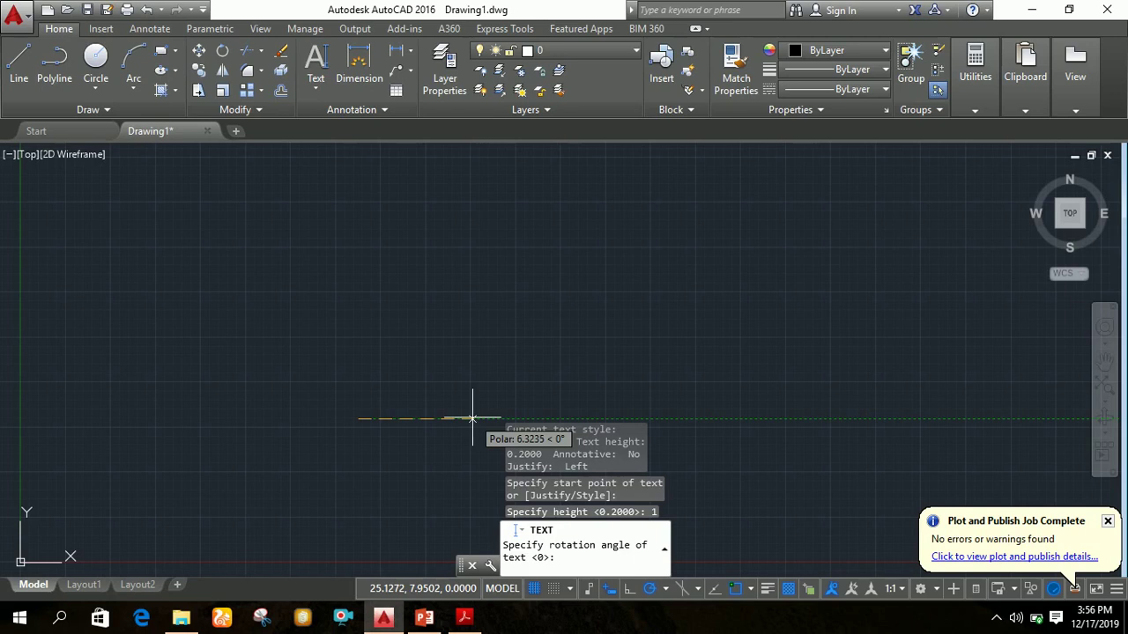
{"action": "left_click", "coordinate": [473, 421]}
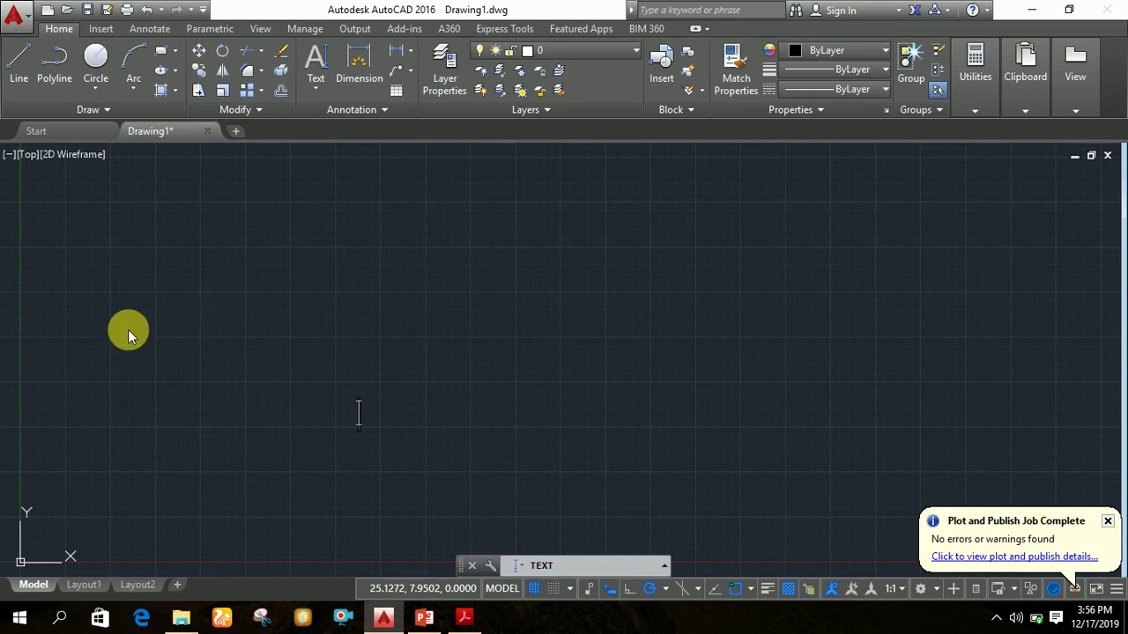
Enter 'autocad' as the single-line text and finish the TEXT command.
{"action": "type", "text": "aut"}
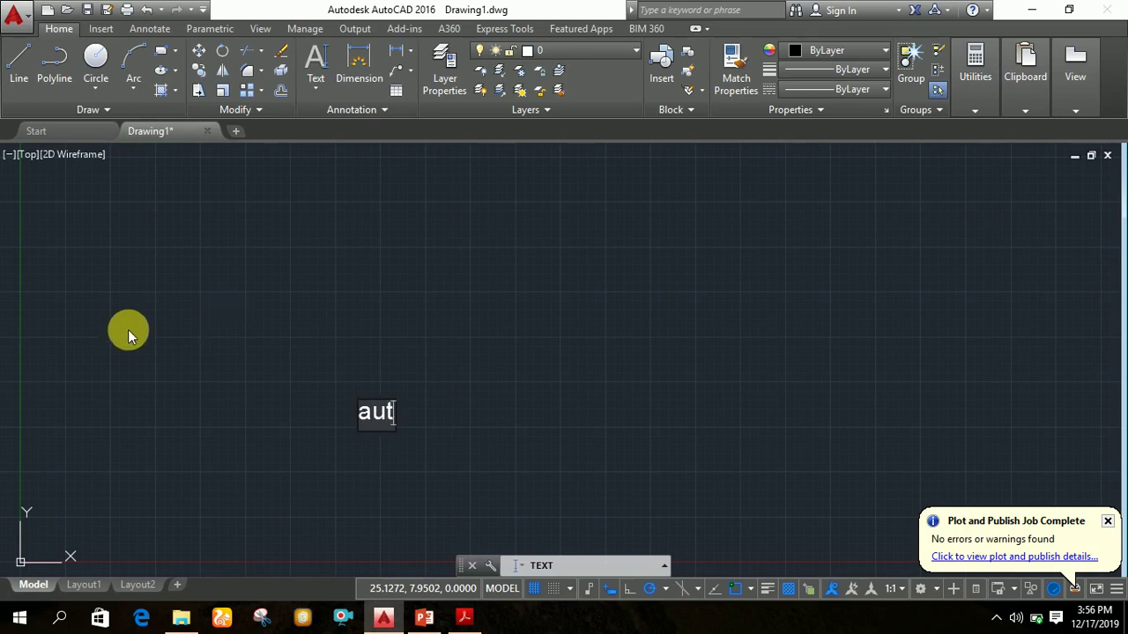
{"action": "type", "text": "ocad"}
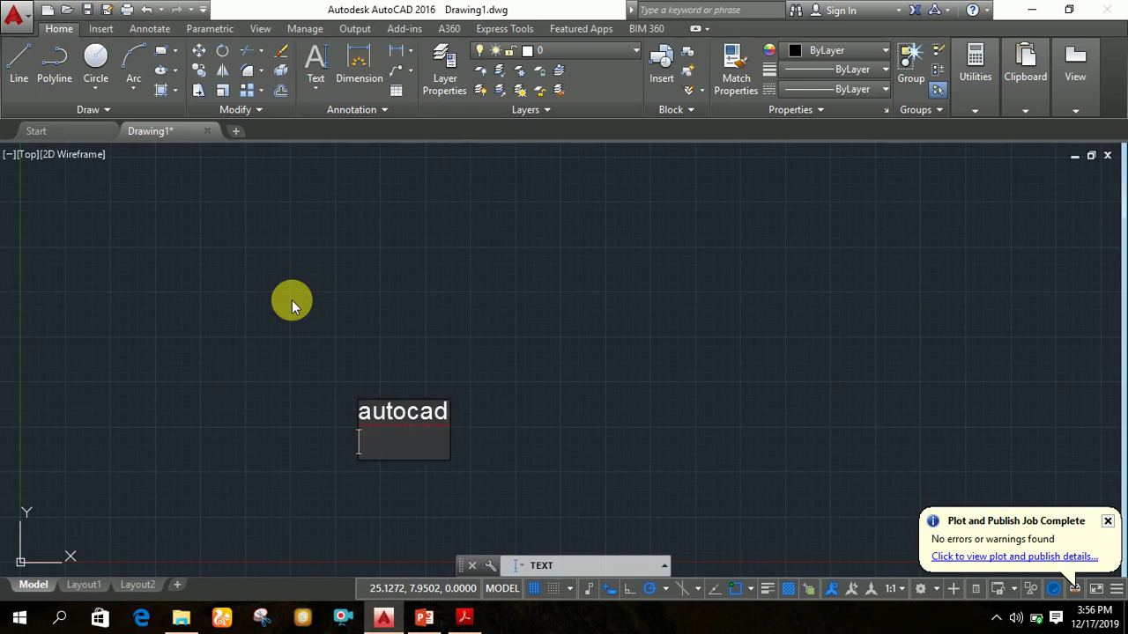
{"action": "key", "text": "Return"}
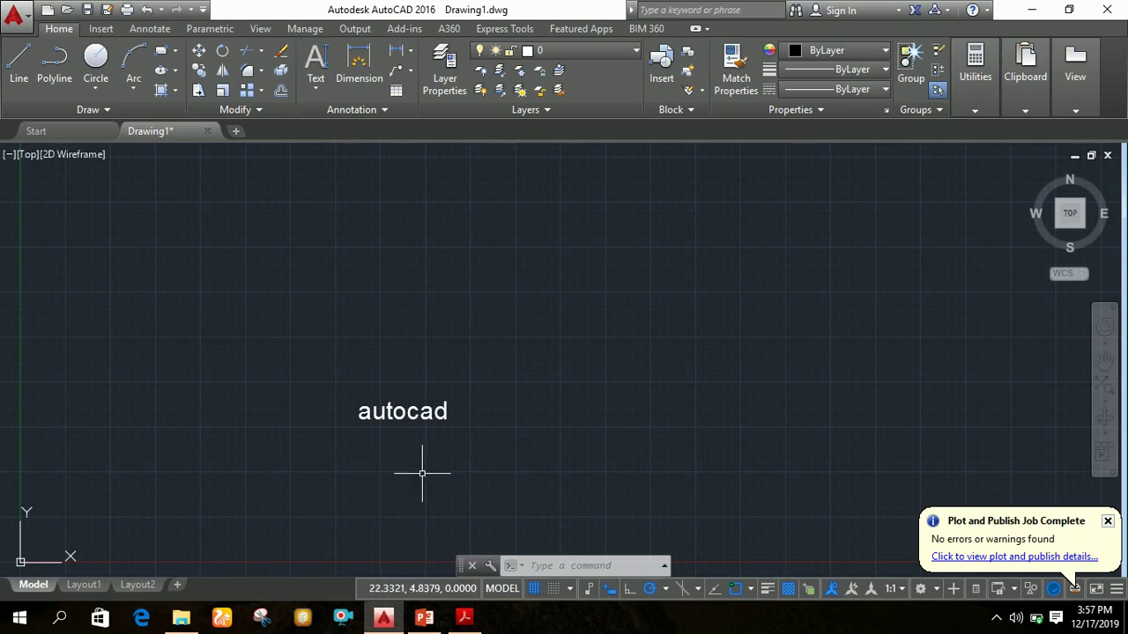
Inspect the autocad text's properties to confirm its height is 1.0000.
{"action": "left_click", "coordinate": [411, 412]}
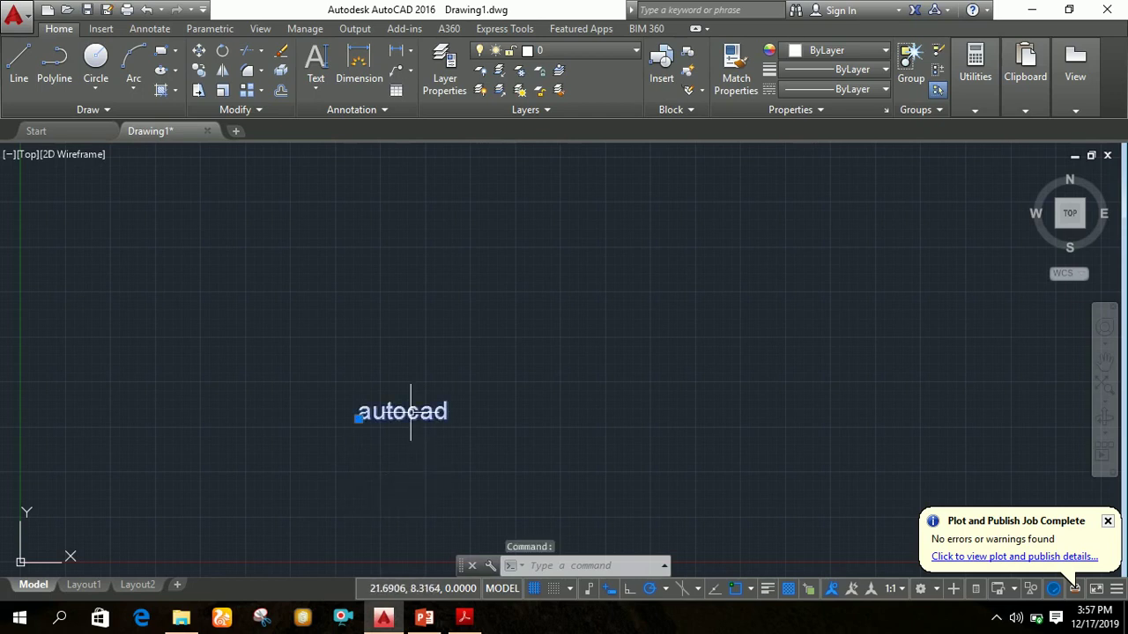
{"action": "right_click", "coordinate": [410, 412]}
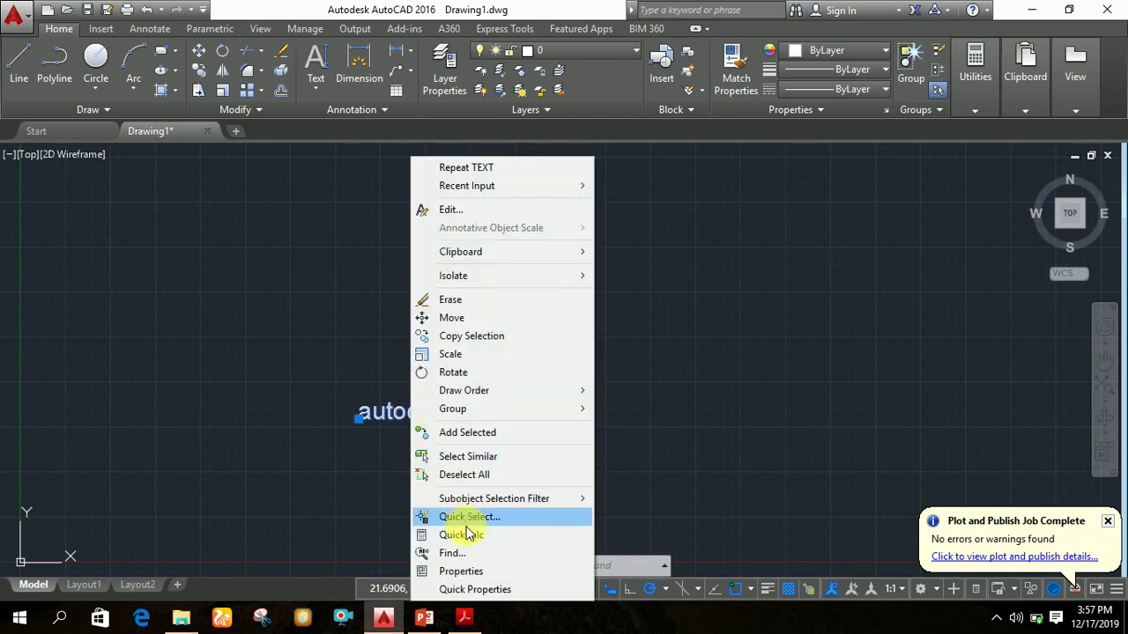
{"action": "left_click", "coordinate": [467, 570]}
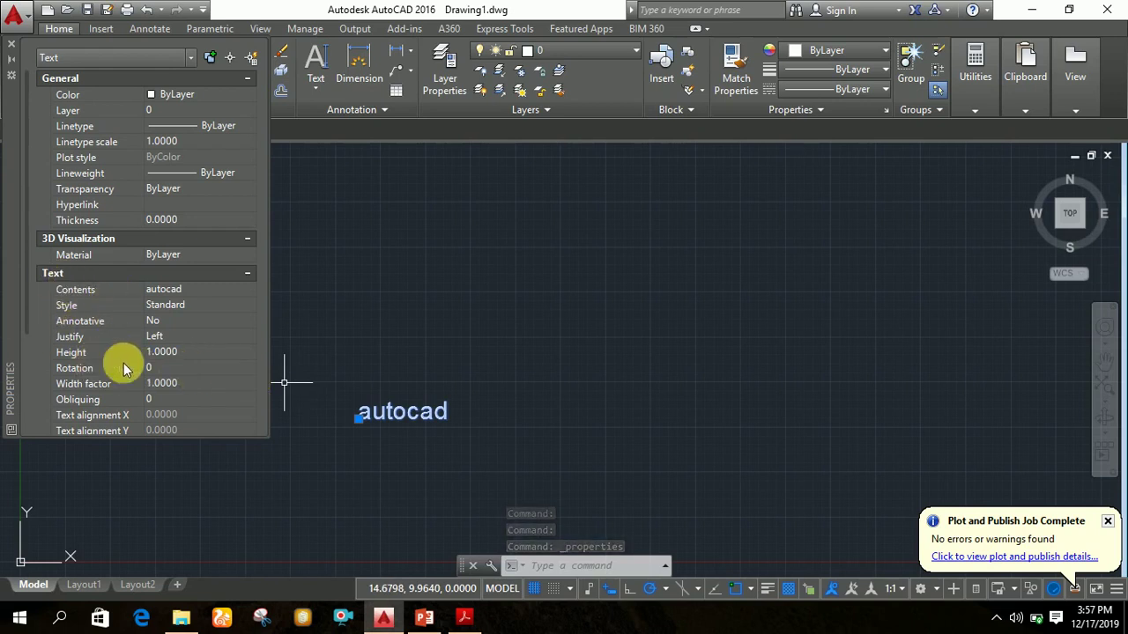
{"action": "left_click", "coordinate": [183, 353]}
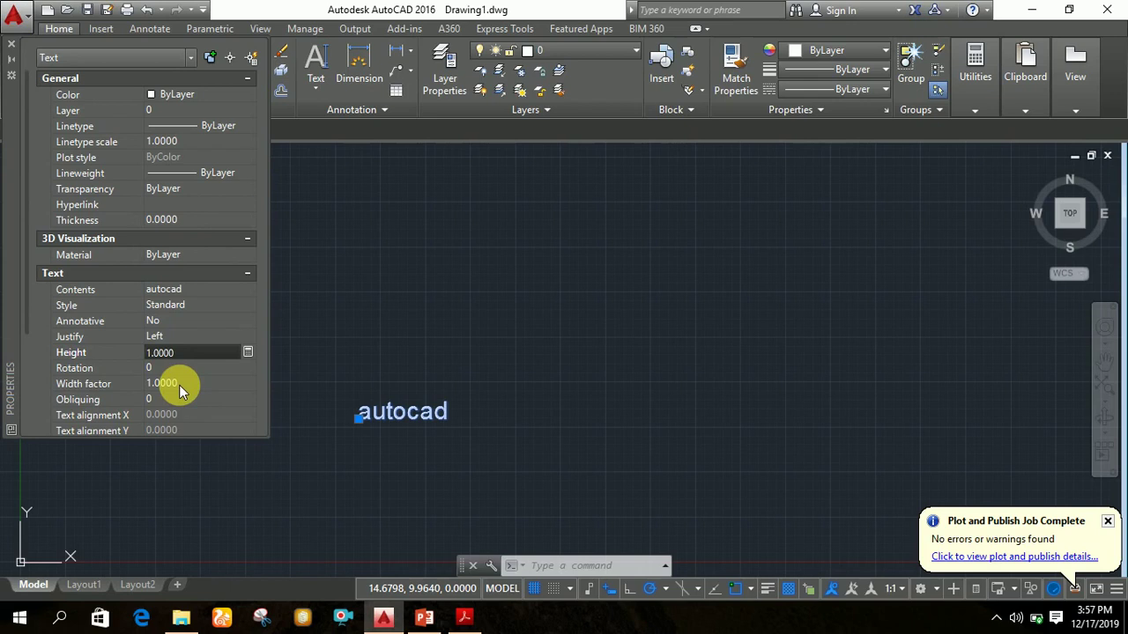
{"action": "left_click", "coordinate": [11, 44]}
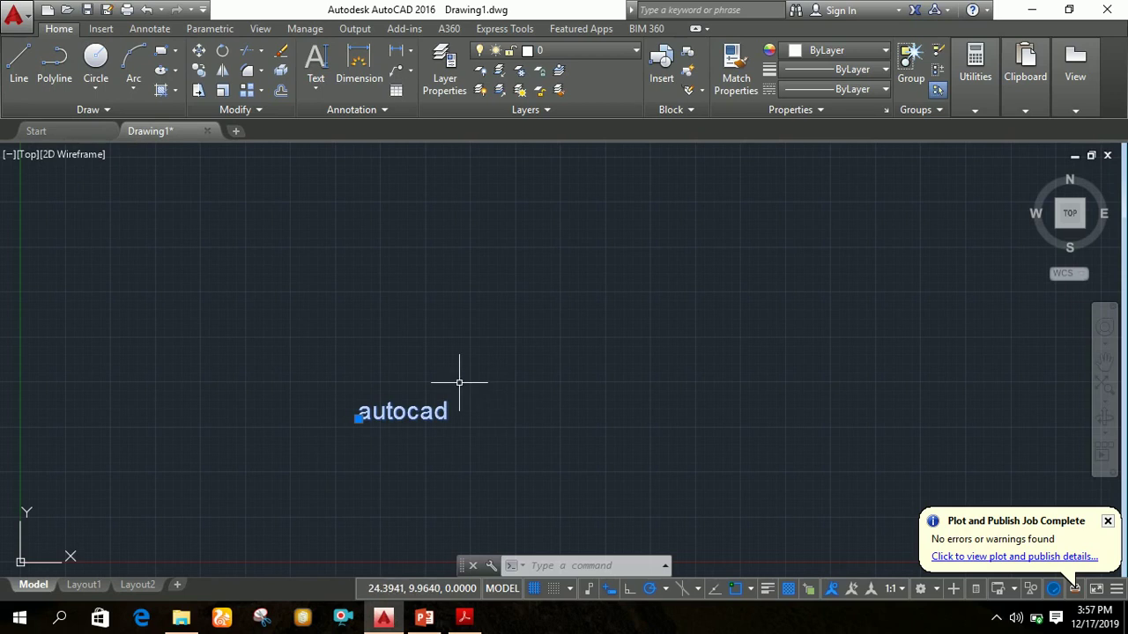
Go to Layout1 and activate its viewport for model-space work.
{"action": "key", "text": "Escape"}
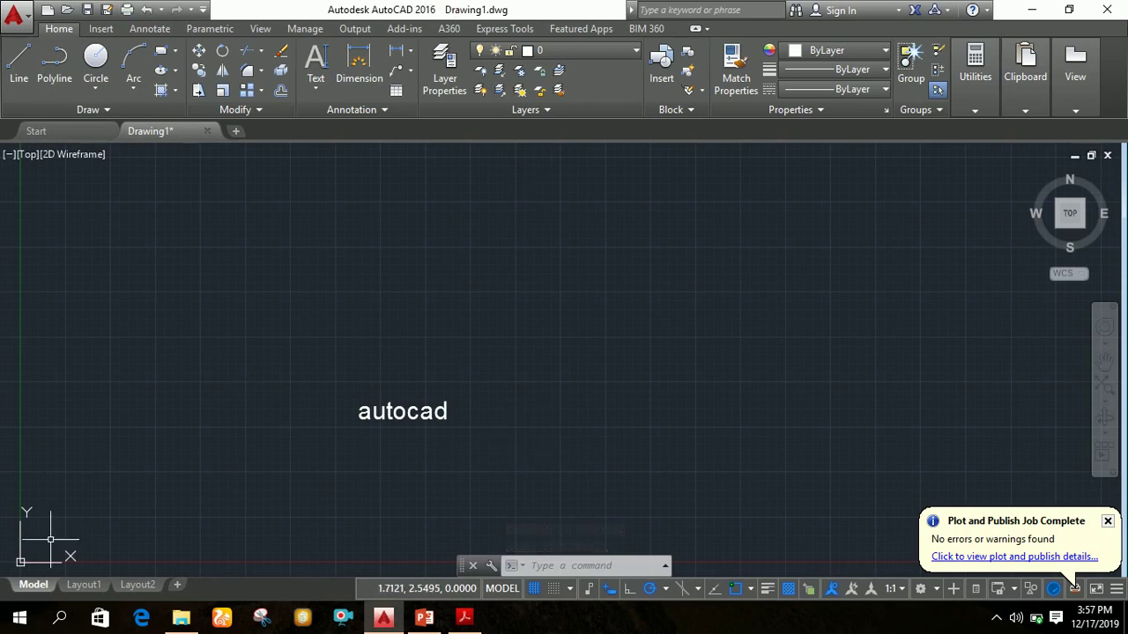
{"action": "left_click", "coordinate": [95, 588]}
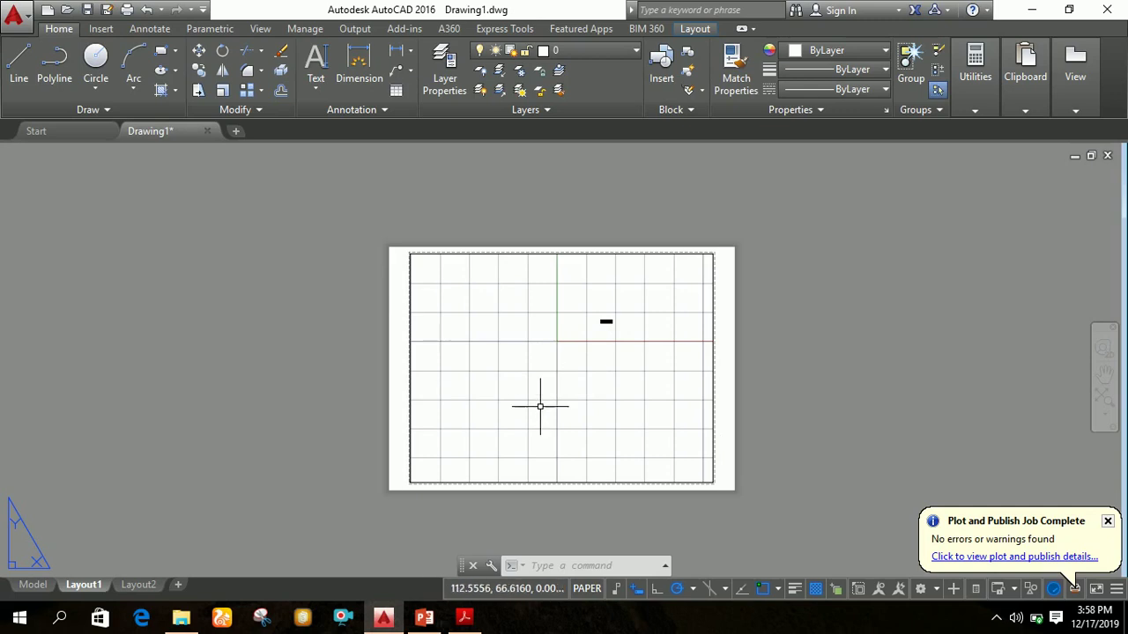
{"action": "double_click", "coordinate": [540, 409]}
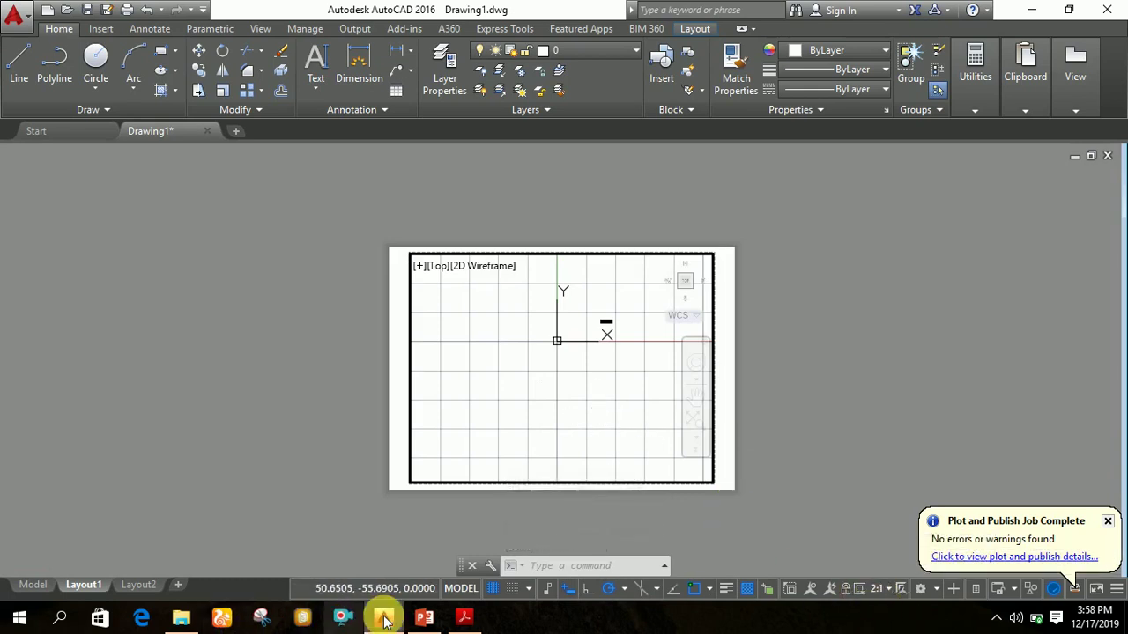
Review PowerPoint slide 4 on converting print scales to ratios like 2:1.
{"action": "left_click", "coordinate": [423, 619]}
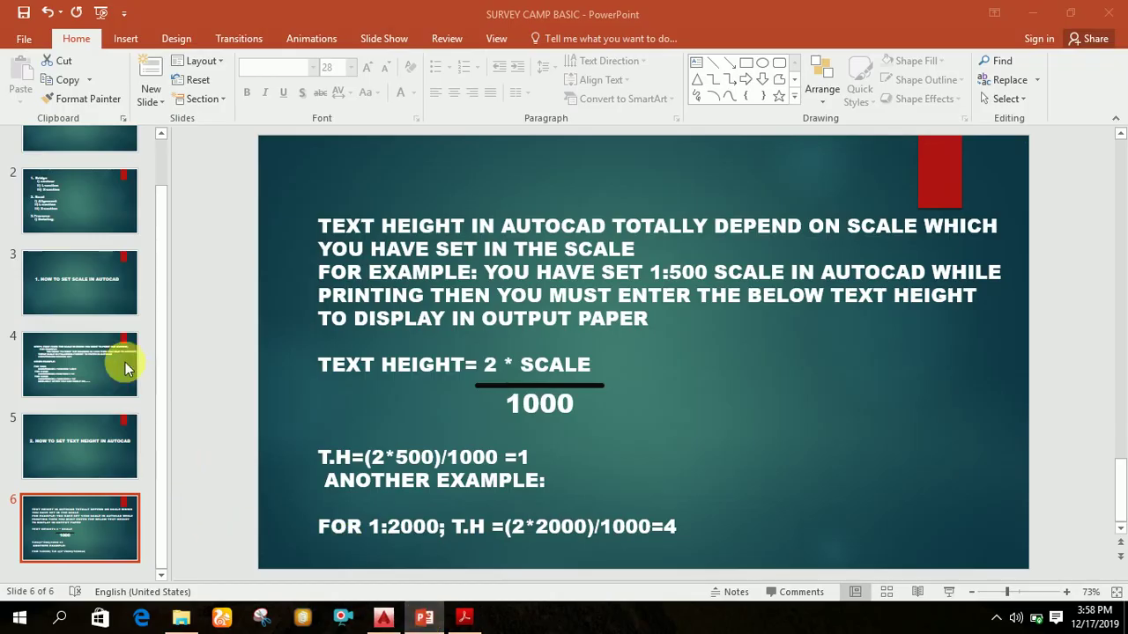
{"action": "left_click", "coordinate": [86, 361]}
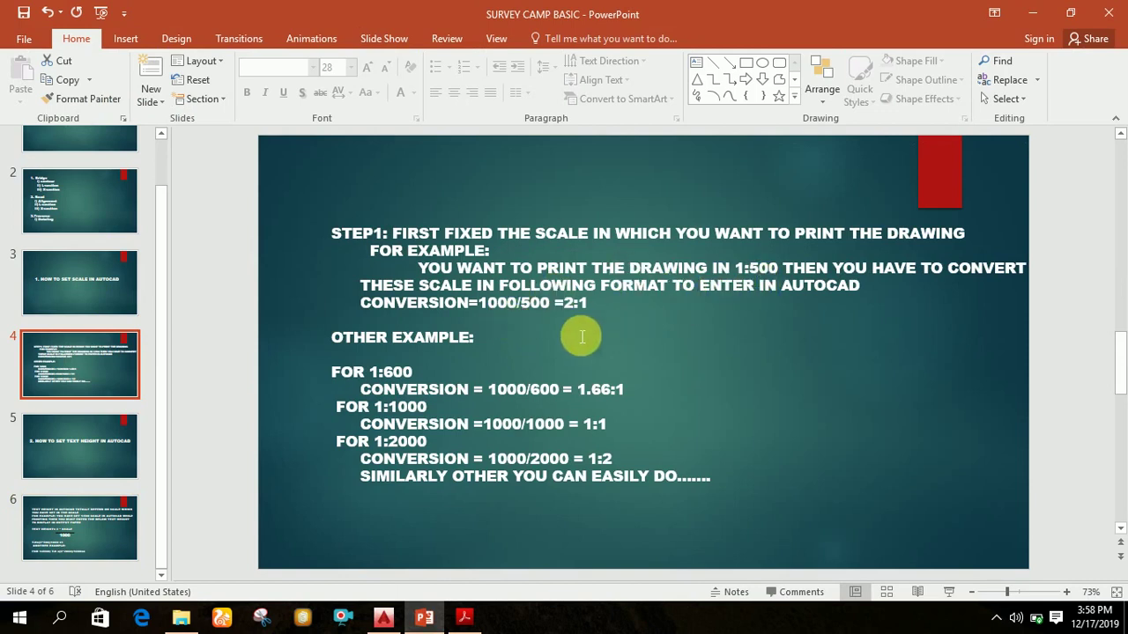
{"action": "left_click", "coordinate": [426, 617]}
Back in AutoCAD, exit the Layout1 viewport to paper space.
{"action": "left_click", "coordinate": [427, 621]}
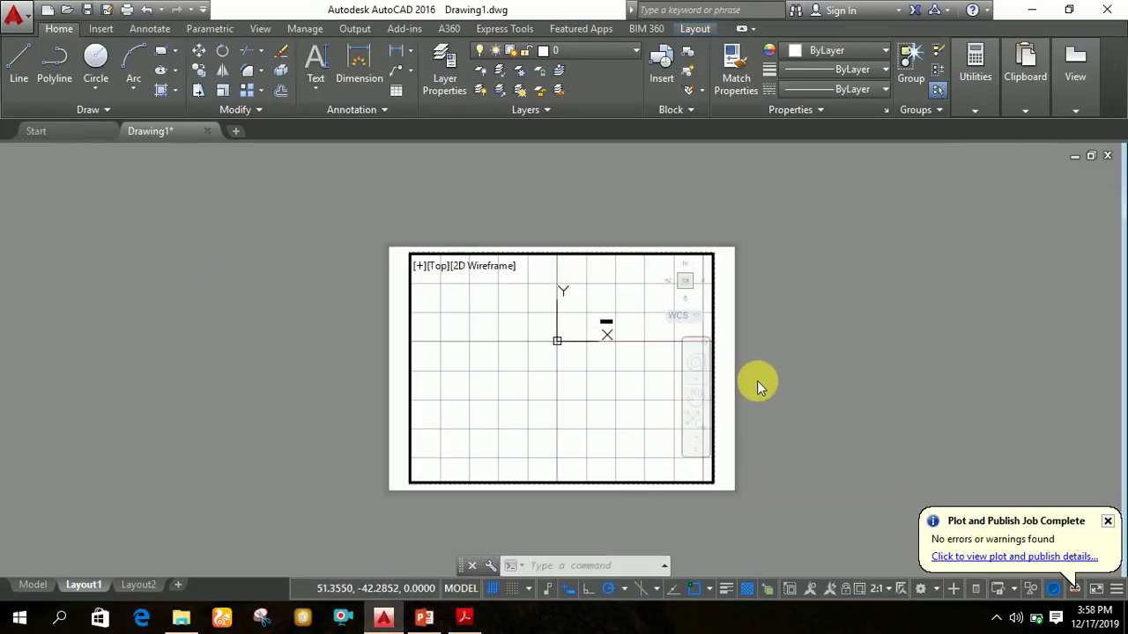
{"action": "double_click", "coordinate": [859, 343]}
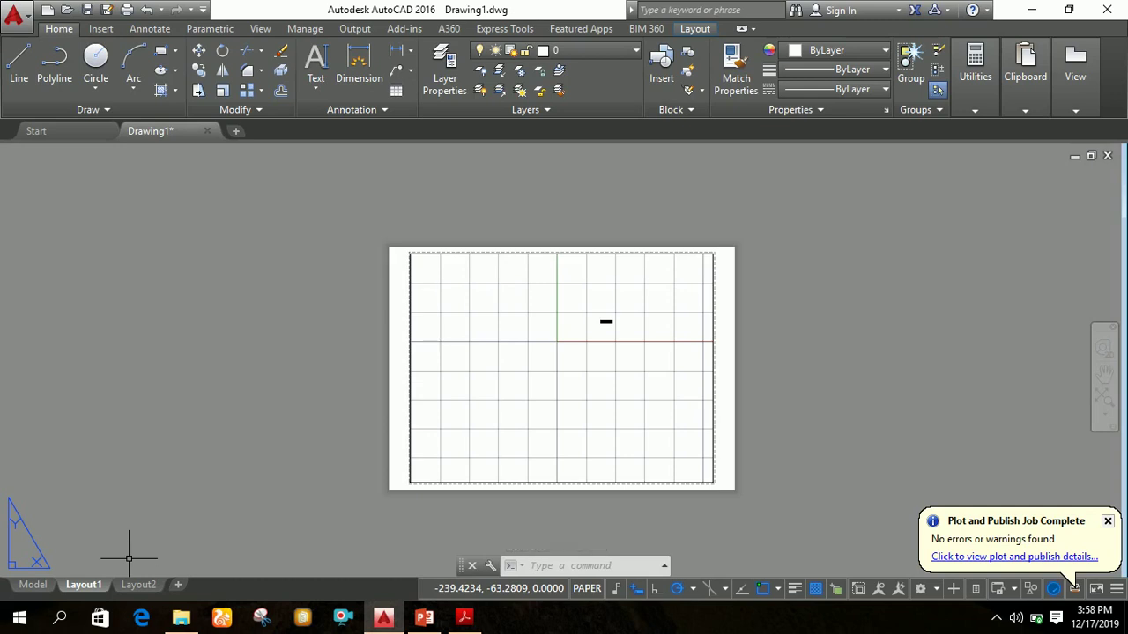
Plot Layout1 to a PDF named 'new', getting past the file-in-use warning.
{"action": "key", "text": "ctrl+p"}
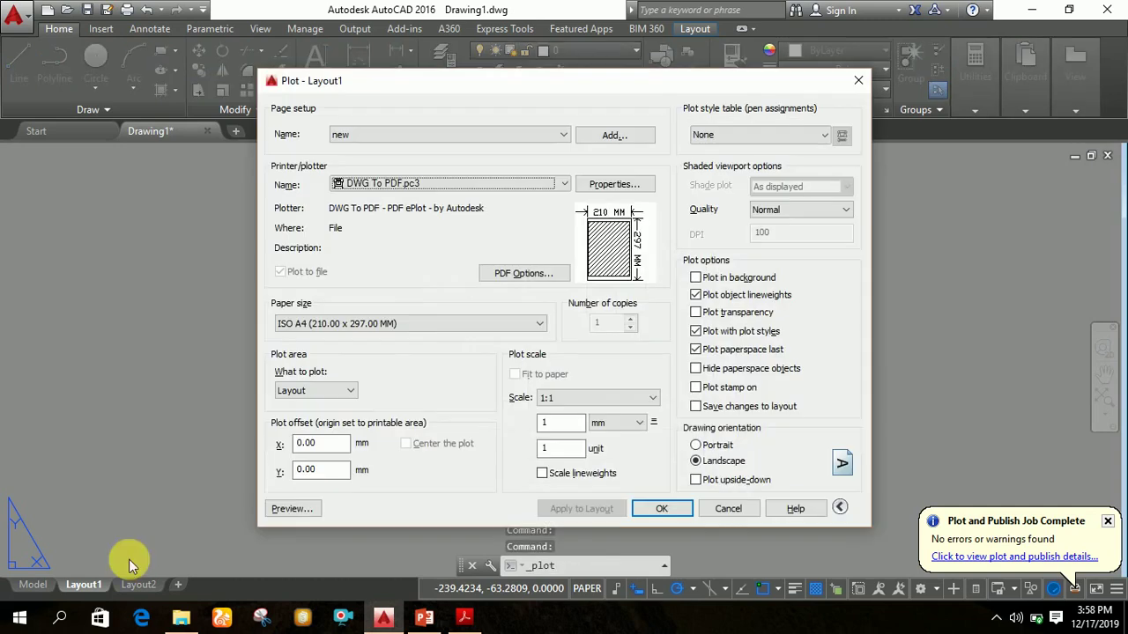
{"action": "left_click", "coordinate": [663, 511]}
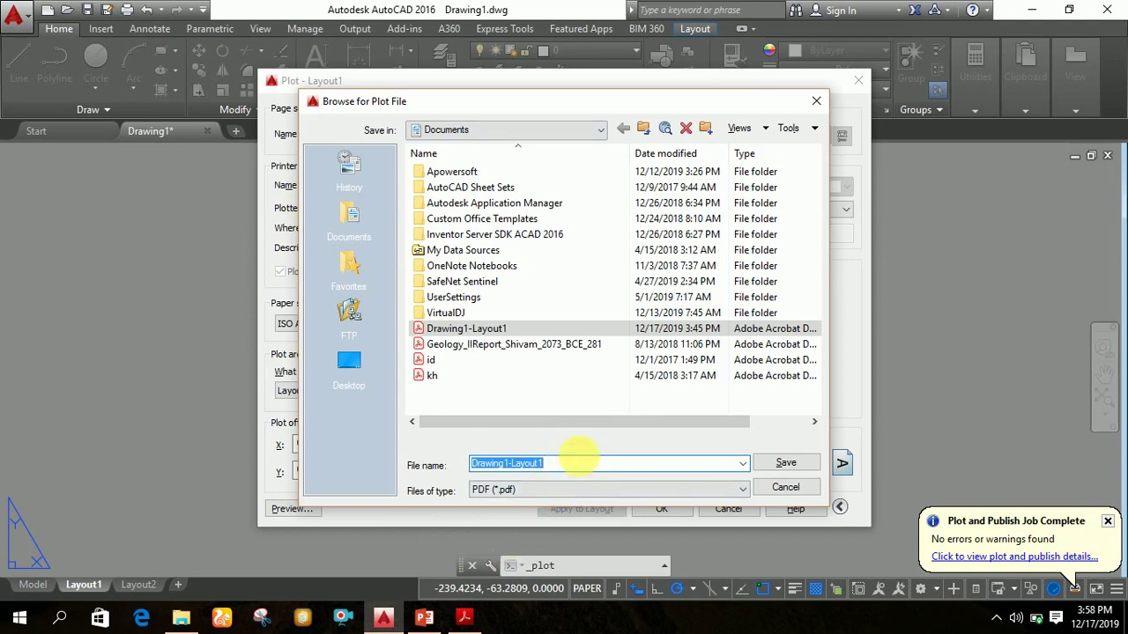
{"action": "left_click", "coordinate": [771, 467]}
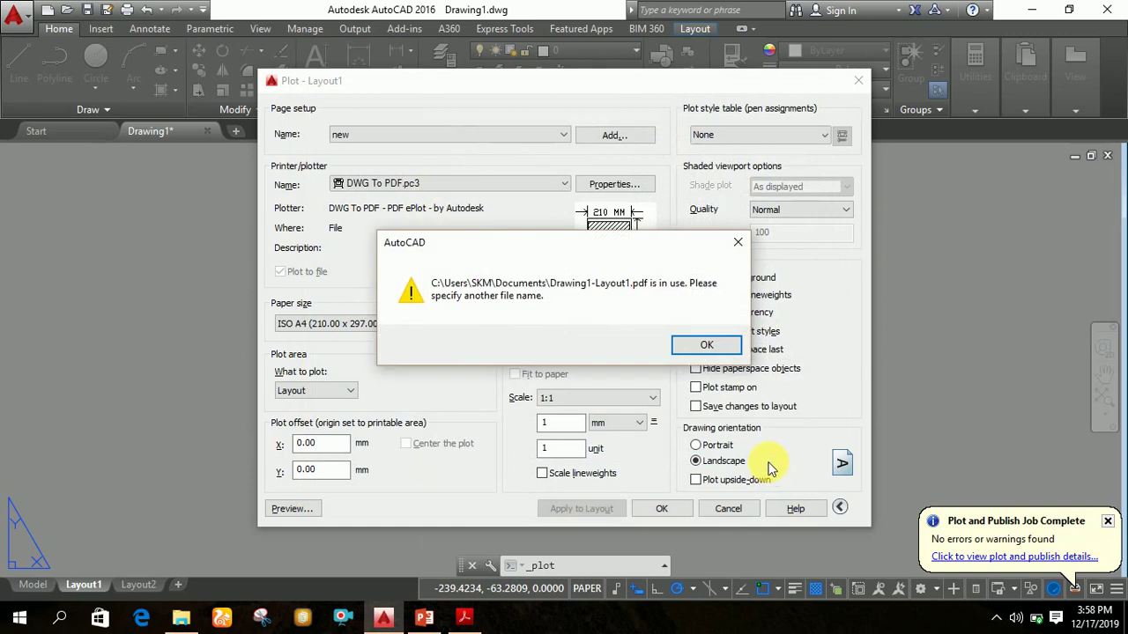
{"action": "left_click", "coordinate": [708, 345]}
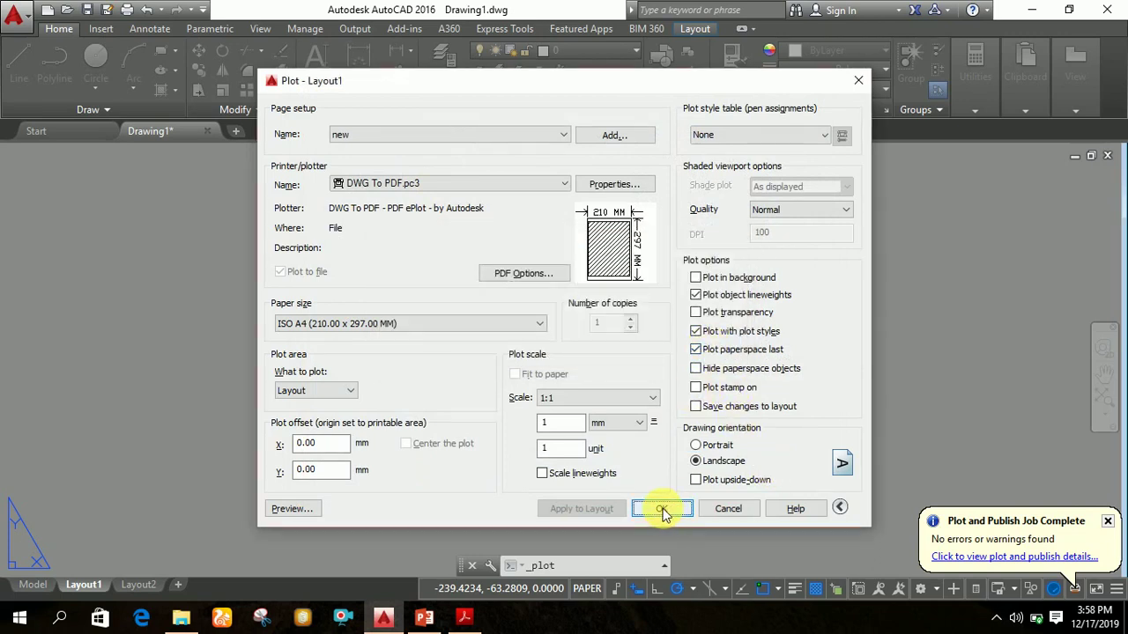
{"action": "left_click", "coordinate": [661, 509]}
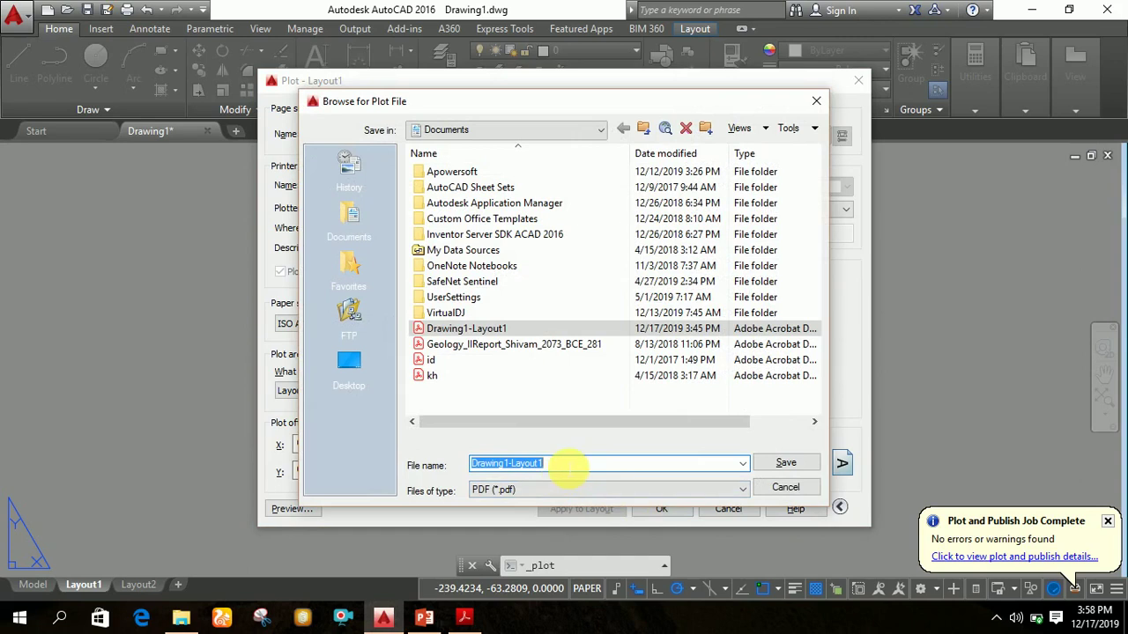
{"action": "type", "text": "new"}
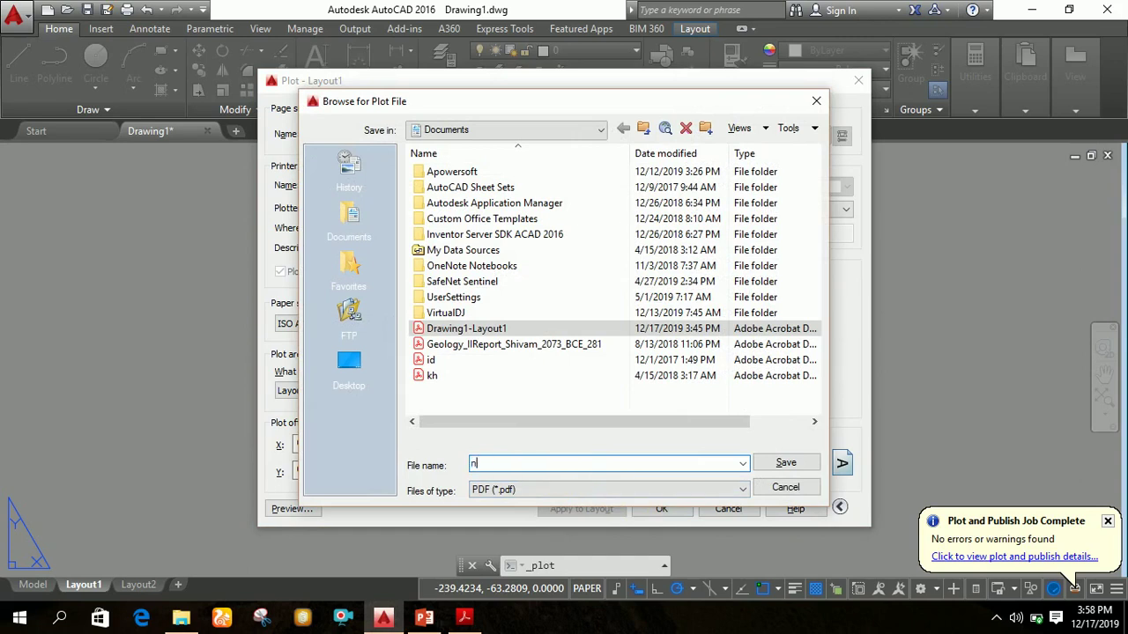
{"action": "left_click", "coordinate": [767, 467]}
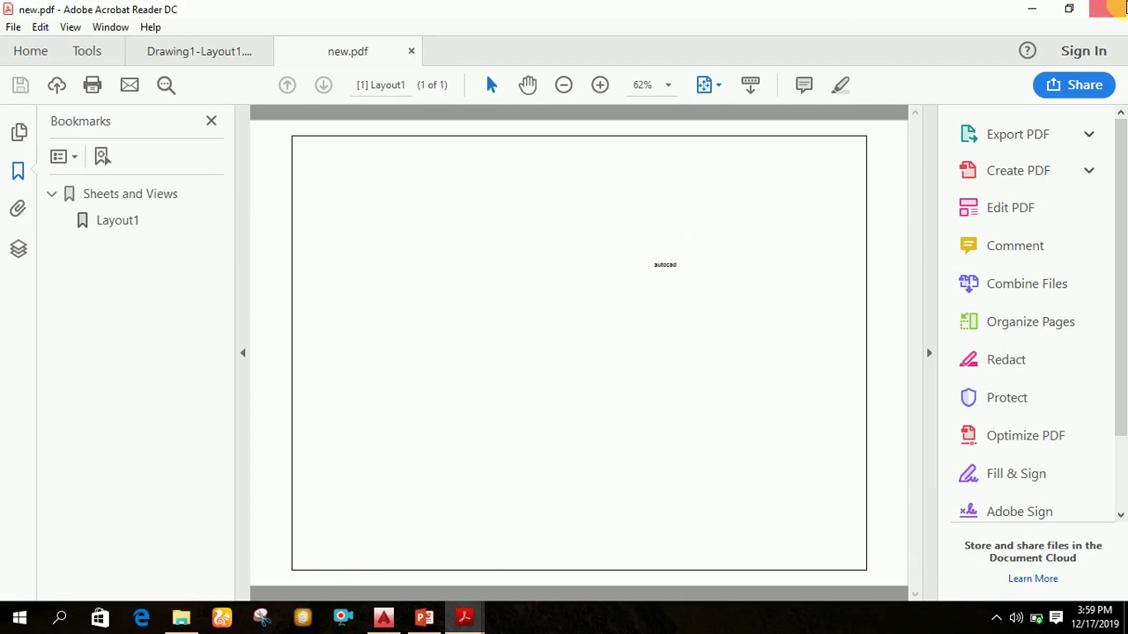
{"action": "left_click", "coordinate": [1032, 18]}
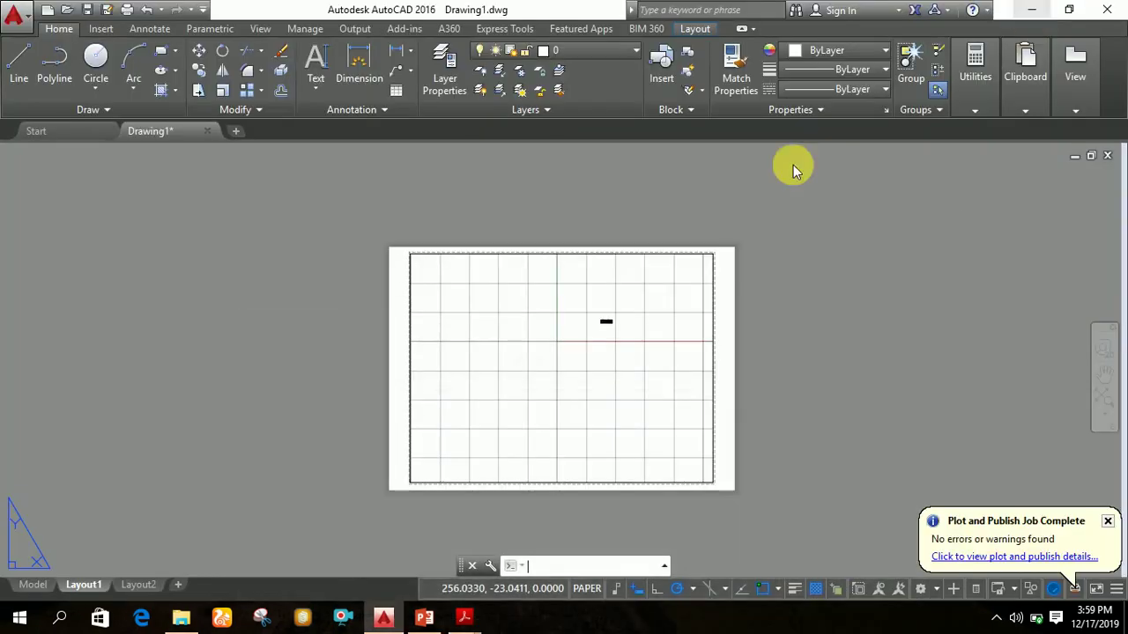
Bring PowerPoint forward again and show slide 6's text-height formula.
{"action": "left_click", "coordinate": [425, 618]}
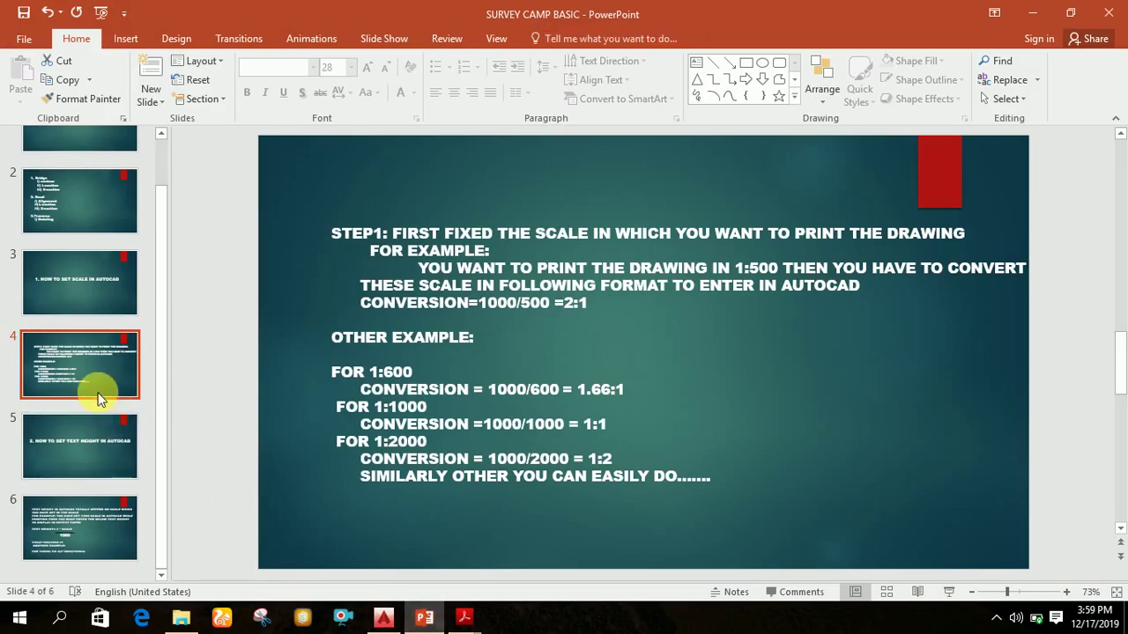
{"action": "left_click", "coordinate": [98, 518]}
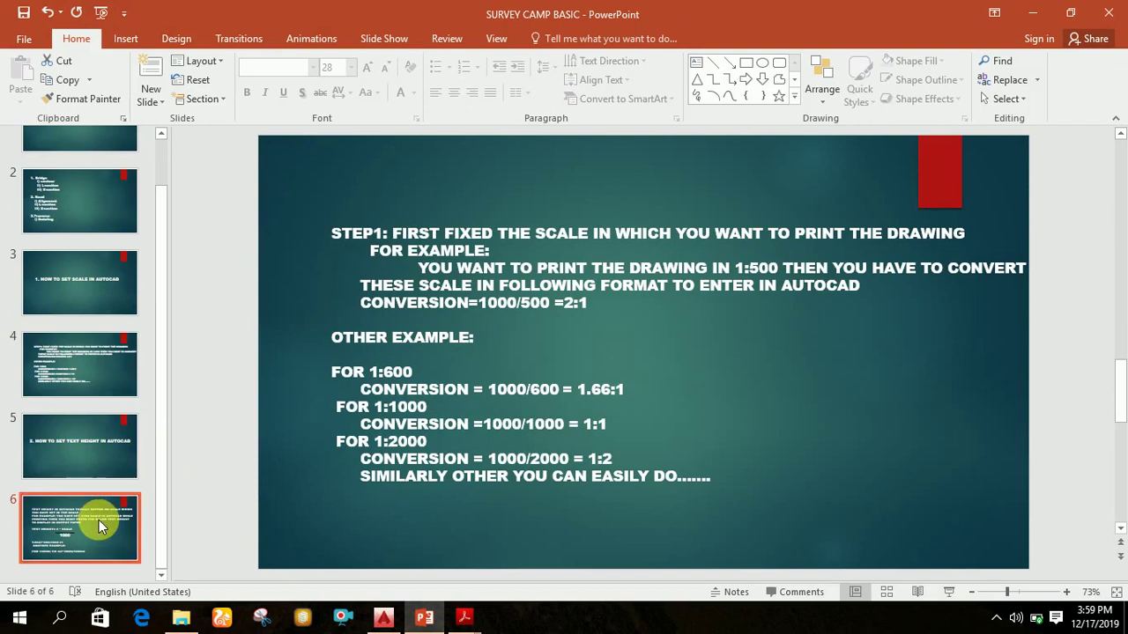